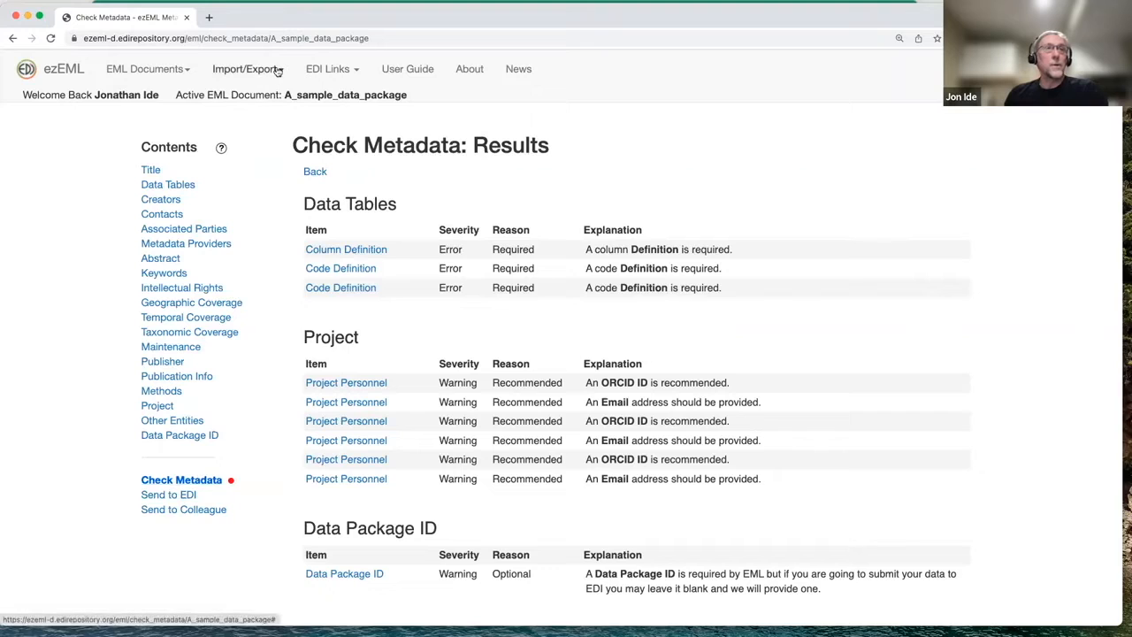
Export the active document as an ezEML data package and download the archive A_sample_data_package.zip
{"action": "left_click", "coordinate": [278, 70]}
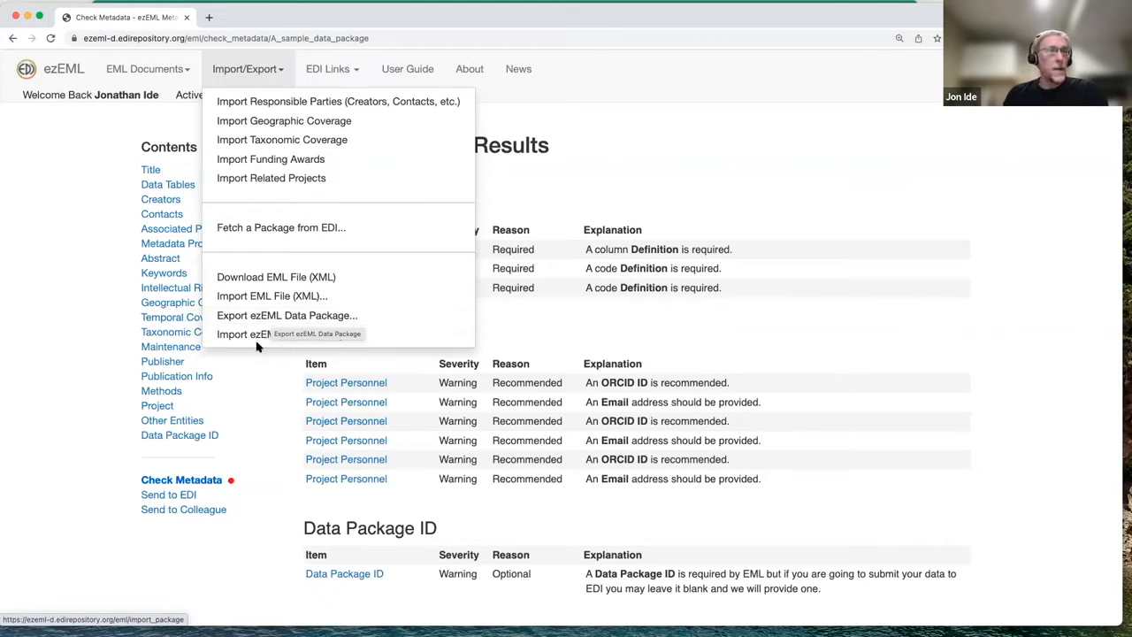
{"action": "left_click", "coordinate": [264, 316]}
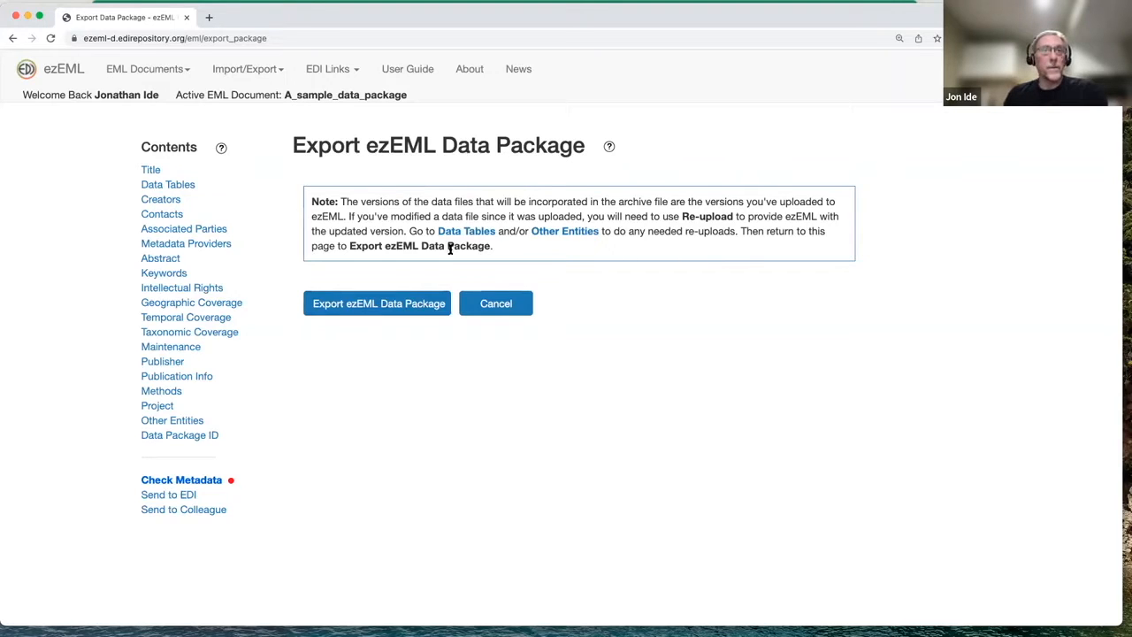
{"action": "left_click", "coordinate": [370, 306]}
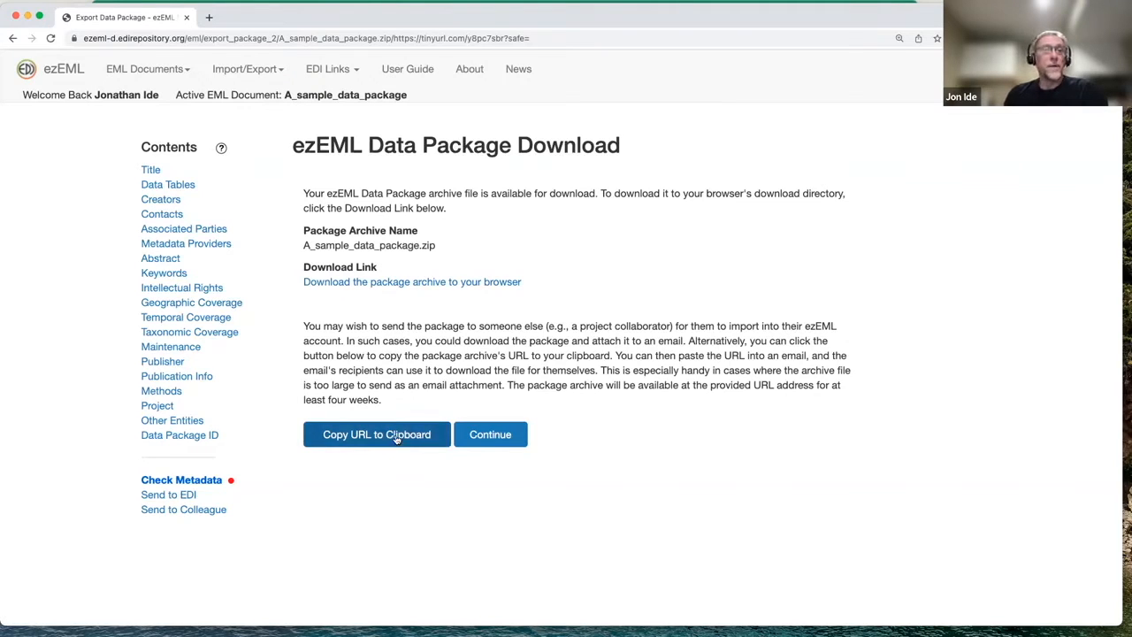
{"action": "left_click", "coordinate": [448, 283]}
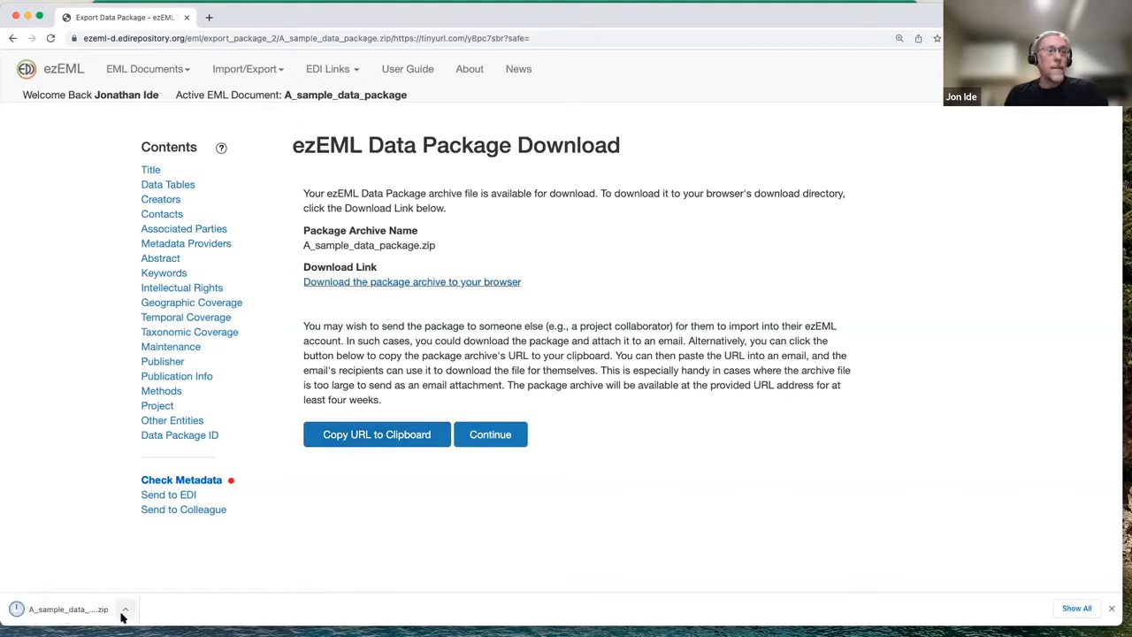
Show the downloaded archive in Finder as a list, unzip it and open the A_sample_data_package folder
{"action": "left_click", "coordinate": [125, 609]}
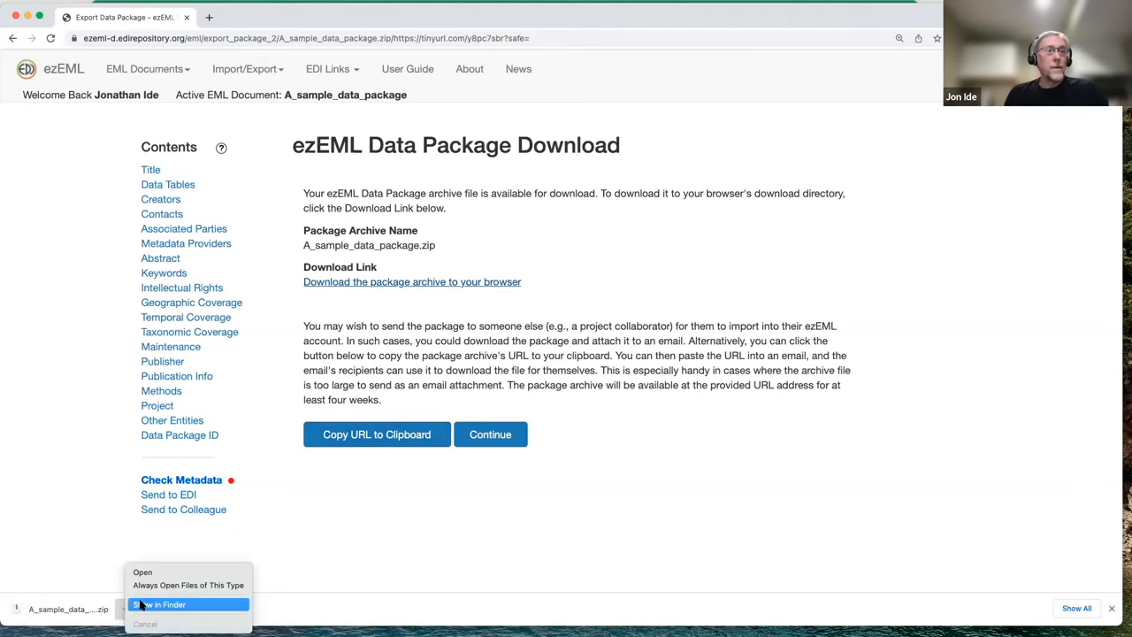
{"action": "left_click", "coordinate": [141, 605]}
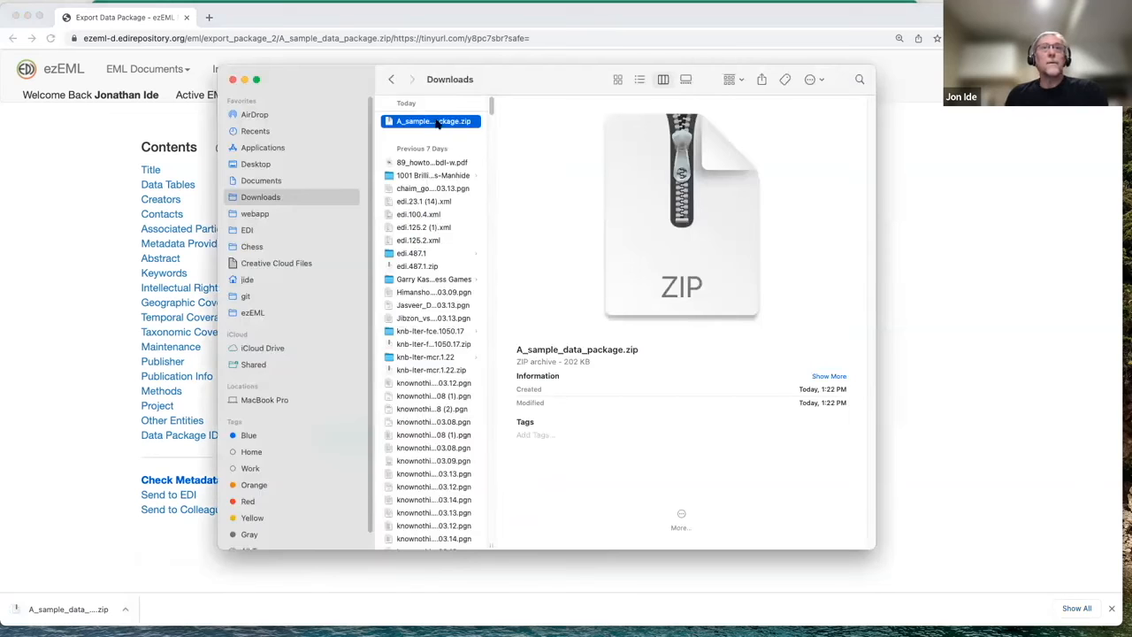
{"action": "left_click", "coordinate": [640, 80]}
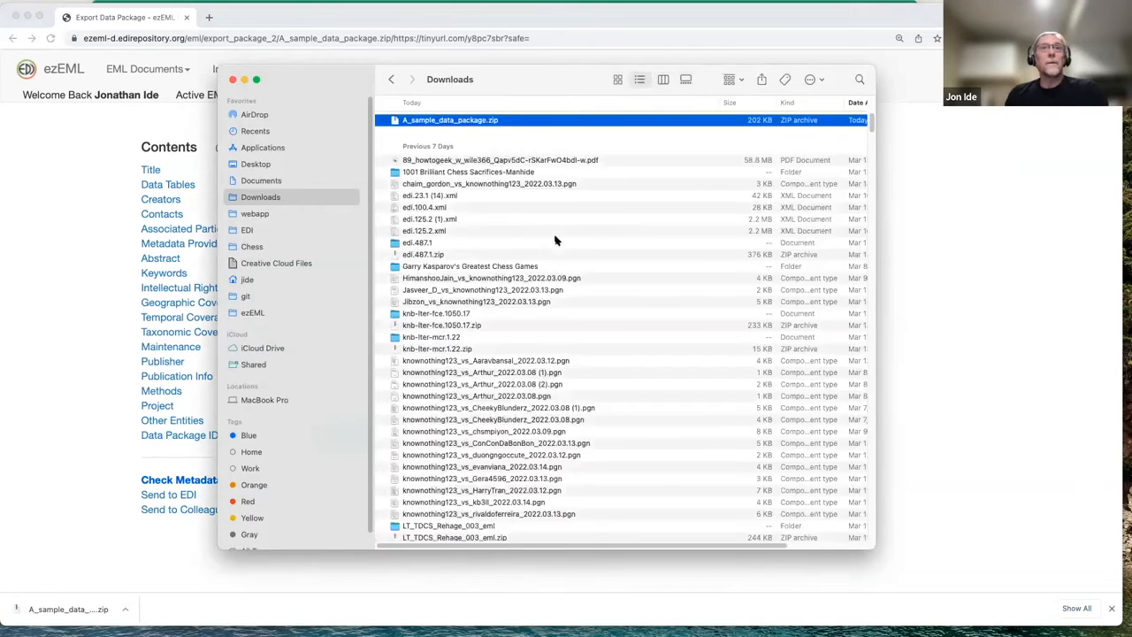
{"action": "double_click", "coordinate": [443, 128]}
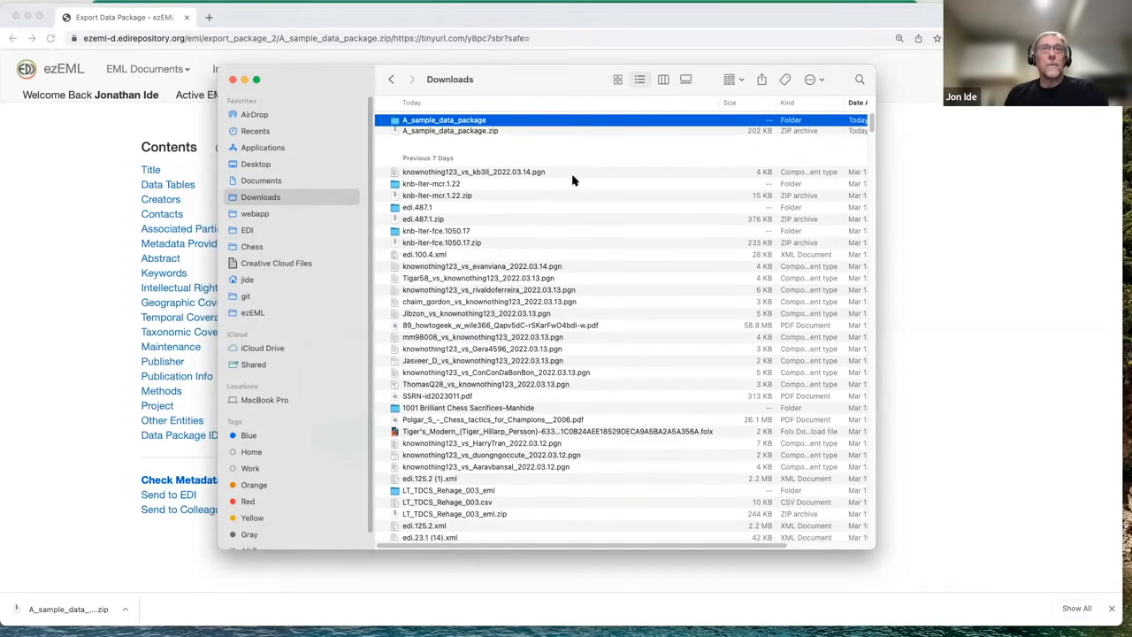
{"action": "double_click", "coordinate": [513, 122]}
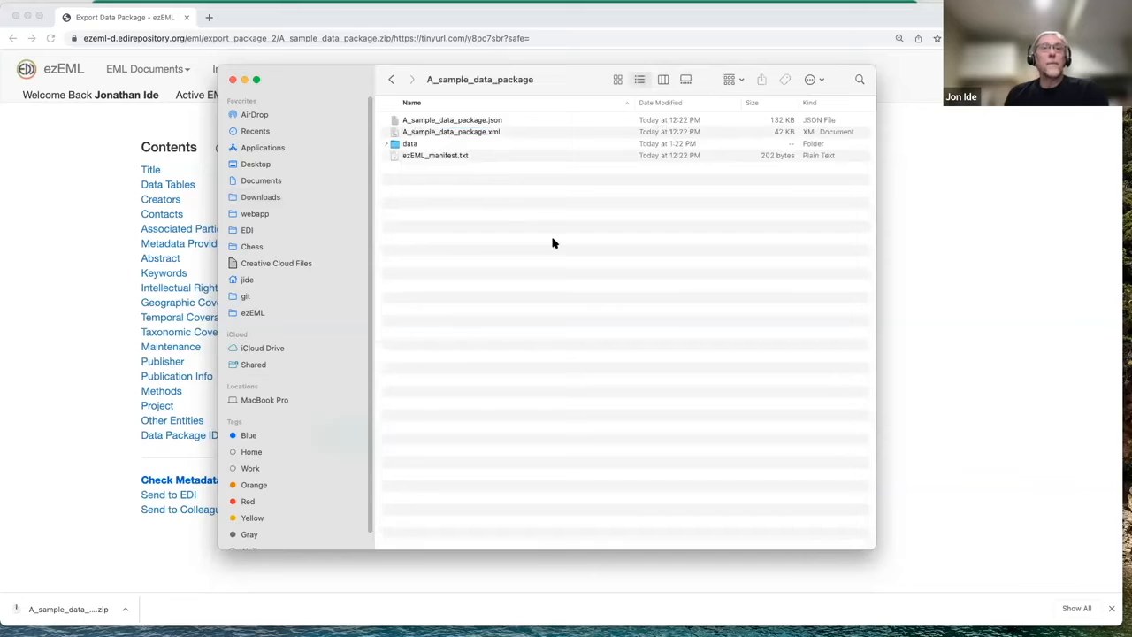
Examine the package's XML, JSON and manifest files and the contents of its data folder, and return to the browser
{"action": "left_click", "coordinate": [450, 133]}
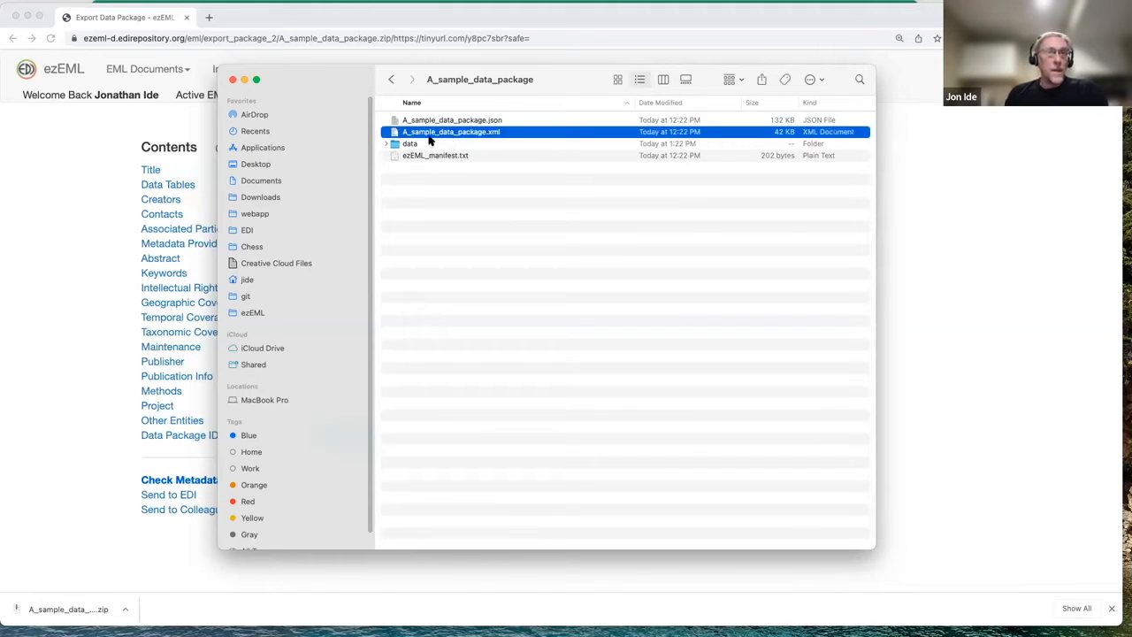
{"action": "left_click", "coordinate": [469, 121]}
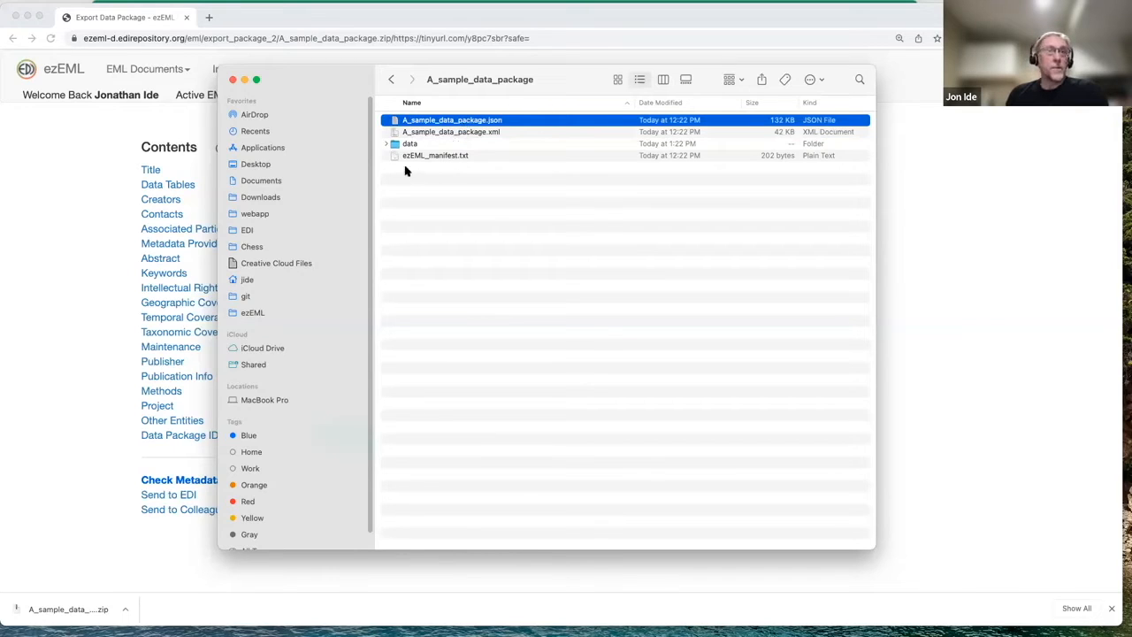
{"action": "left_click", "coordinate": [428, 157]}
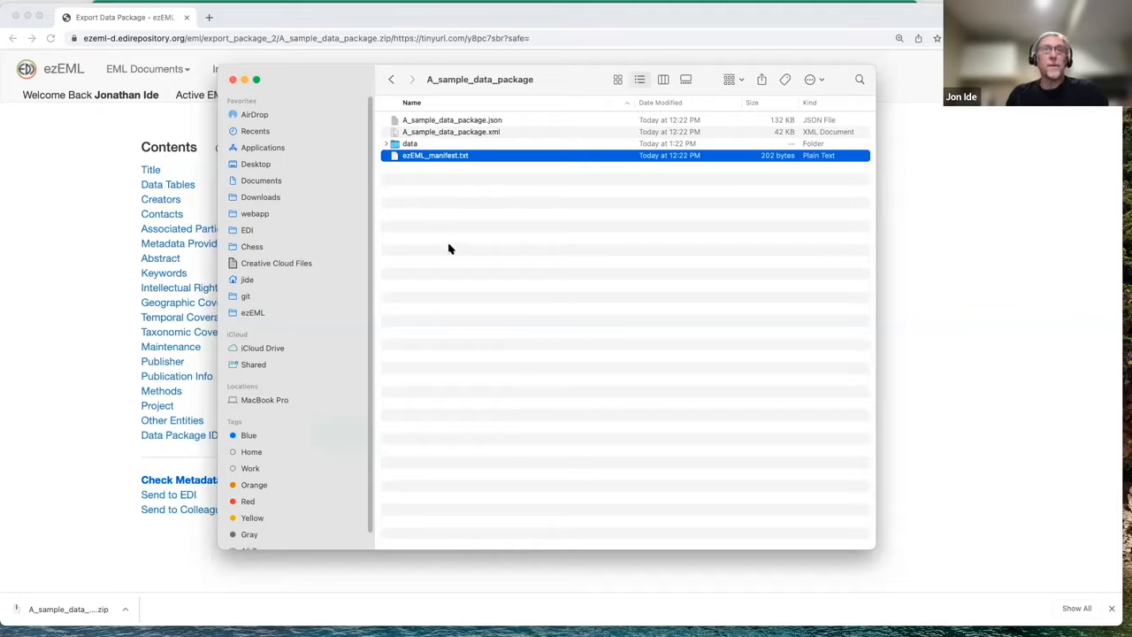
{"action": "left_click", "coordinate": [389, 143]}
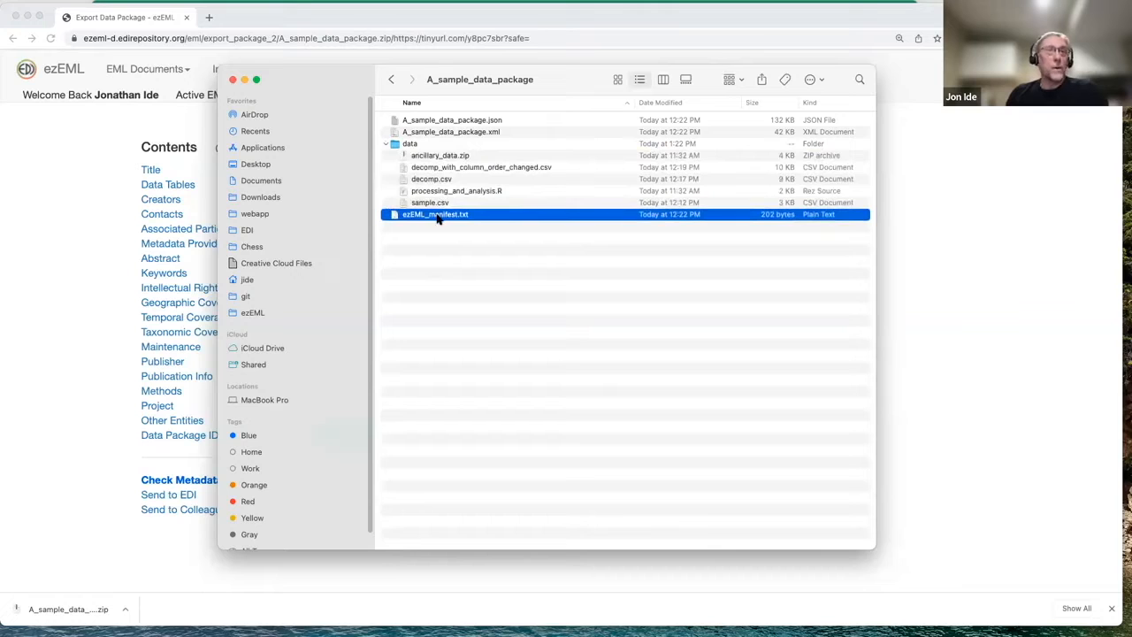
{"action": "left_click", "coordinate": [91, 283]}
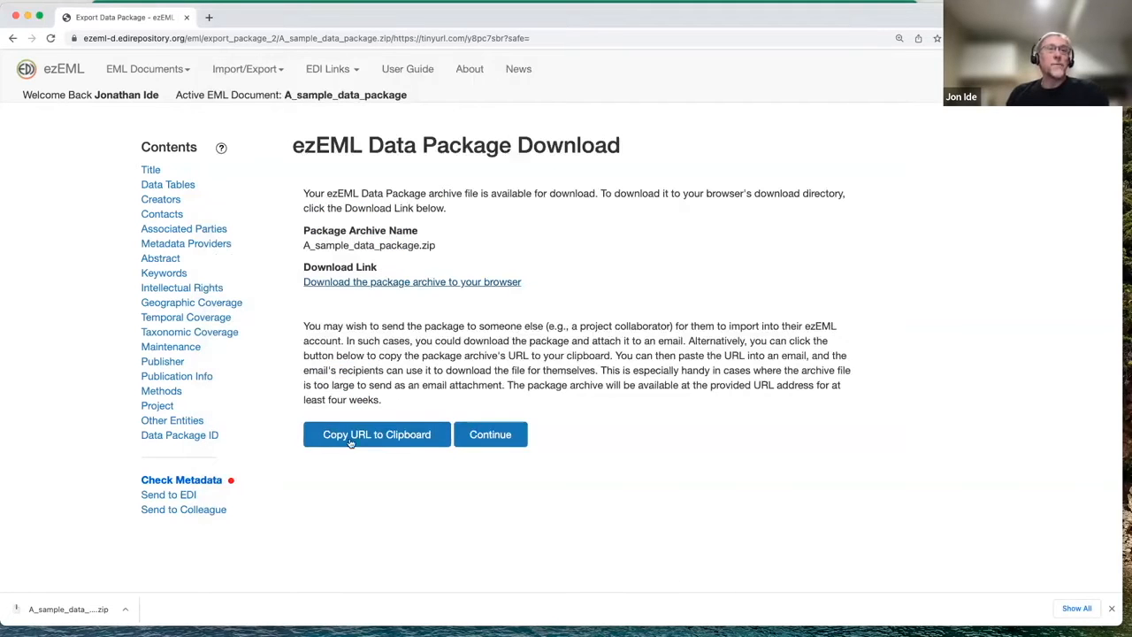
{"action": "left_click", "coordinate": [274, 70]}
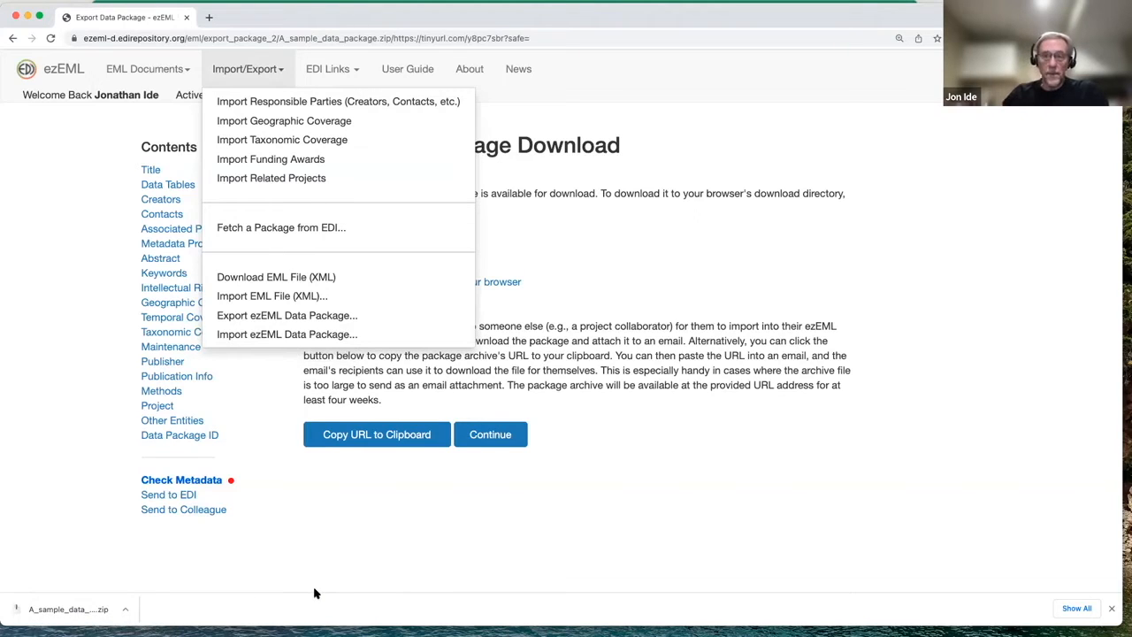
{"action": "left_click", "coordinate": [373, 522]}
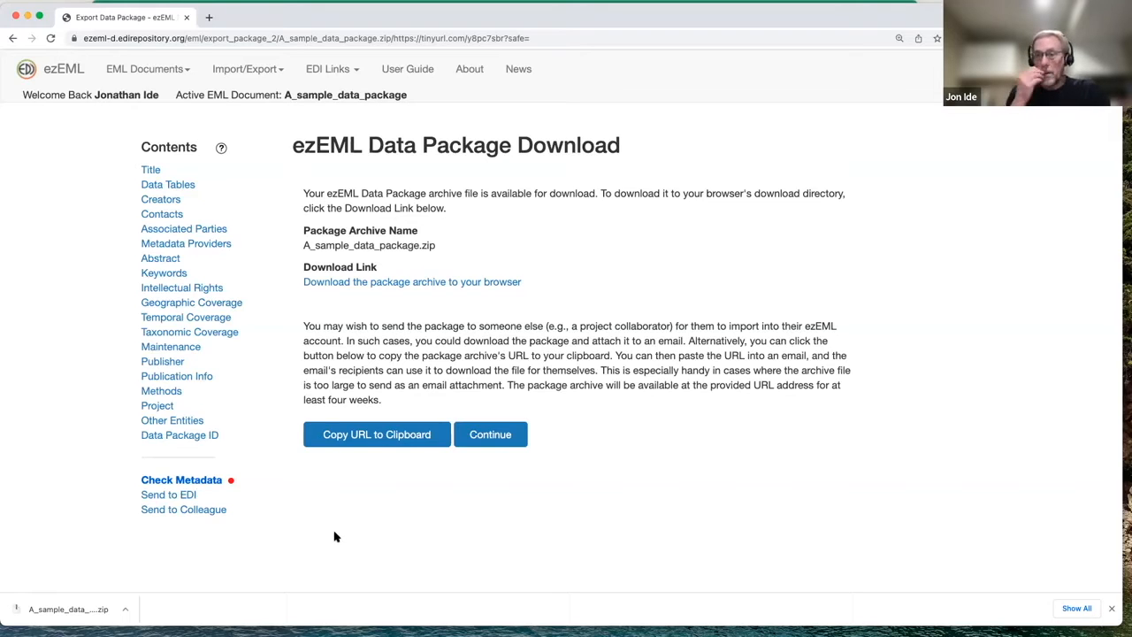
Open the Send to EDI form and fill in the sender's name and email address from the saved entries
{"action": "left_click", "coordinate": [174, 498]}
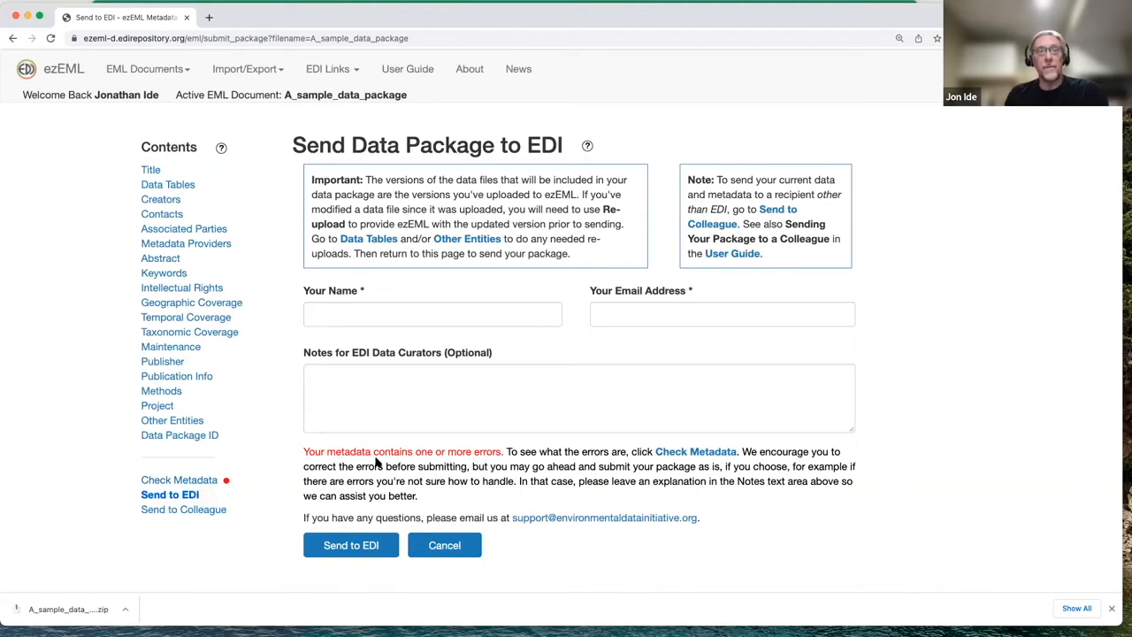
{"action": "left_click", "coordinate": [381, 313]}
{"action": "left_click", "coordinate": [354, 344]}
{"action": "left_click", "coordinate": [716, 319]}
{"action": "left_click", "coordinate": [691, 338]}
Enter the note THIS IS A TEST for the EDI data curators and send the package to EDI
{"action": "left_click", "coordinate": [466, 409]}
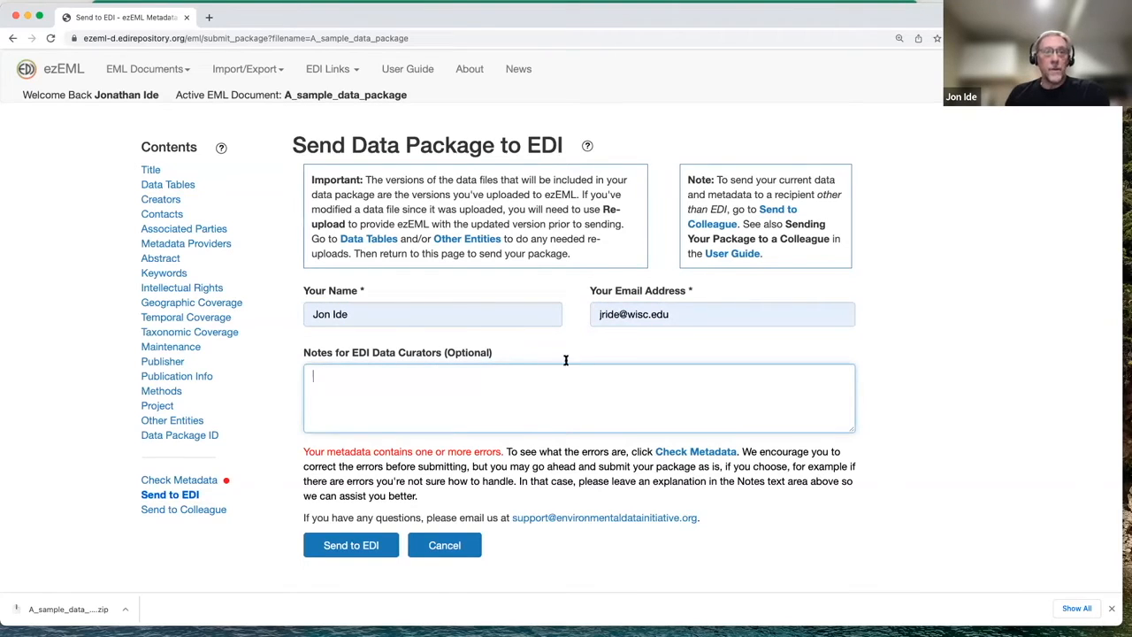
{"action": "type", "text": "THIS IS A TEST"}
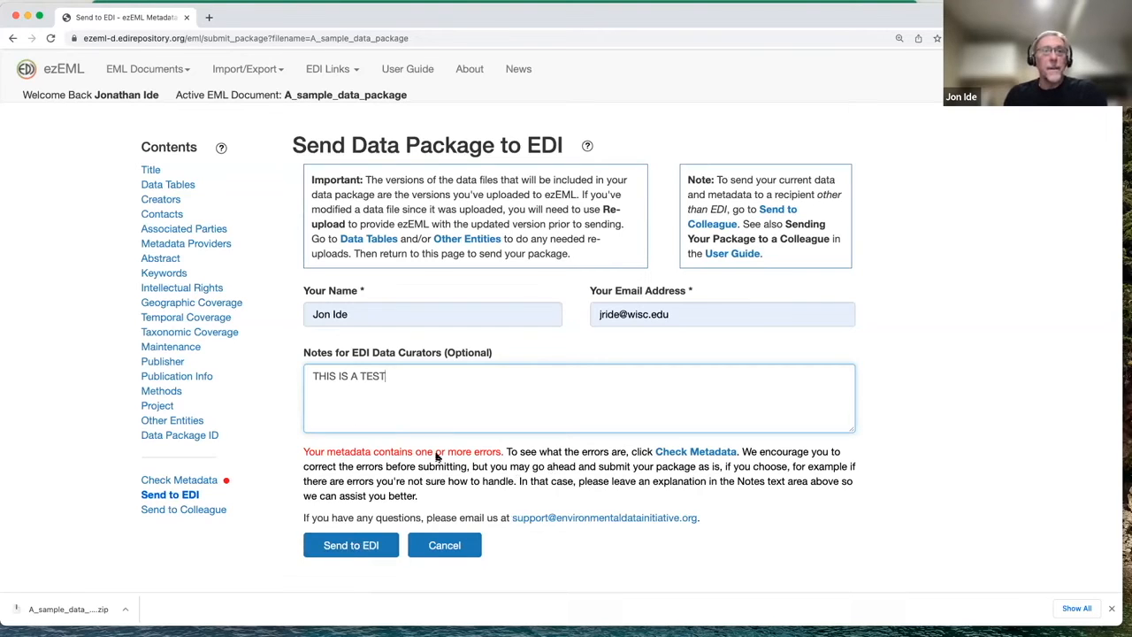
{"action": "left_click", "coordinate": [366, 548]}
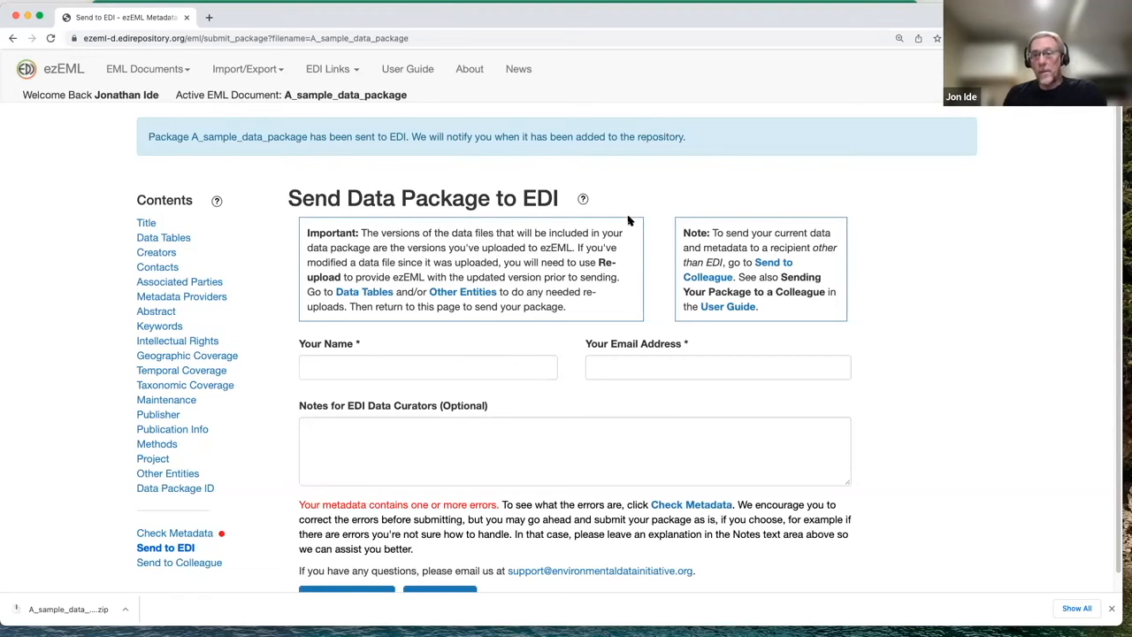
{"action": "scroll", "coordinate": [630, 220], "scroll_direction": "down", "scroll_amount": 1}
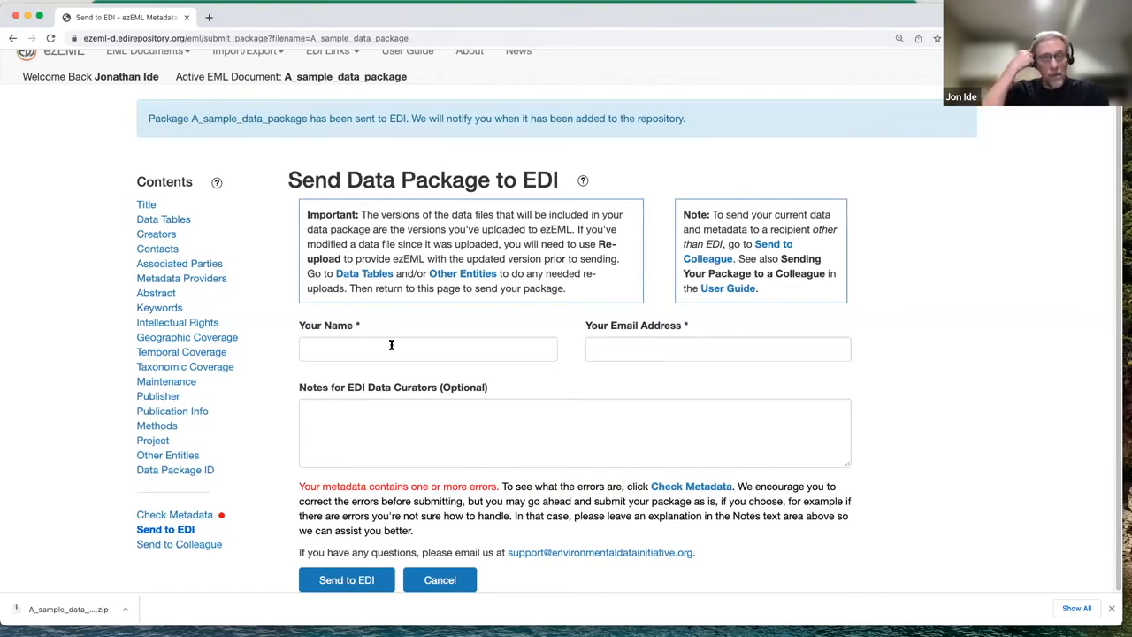
{"action": "left_click", "coordinate": [195, 545]}
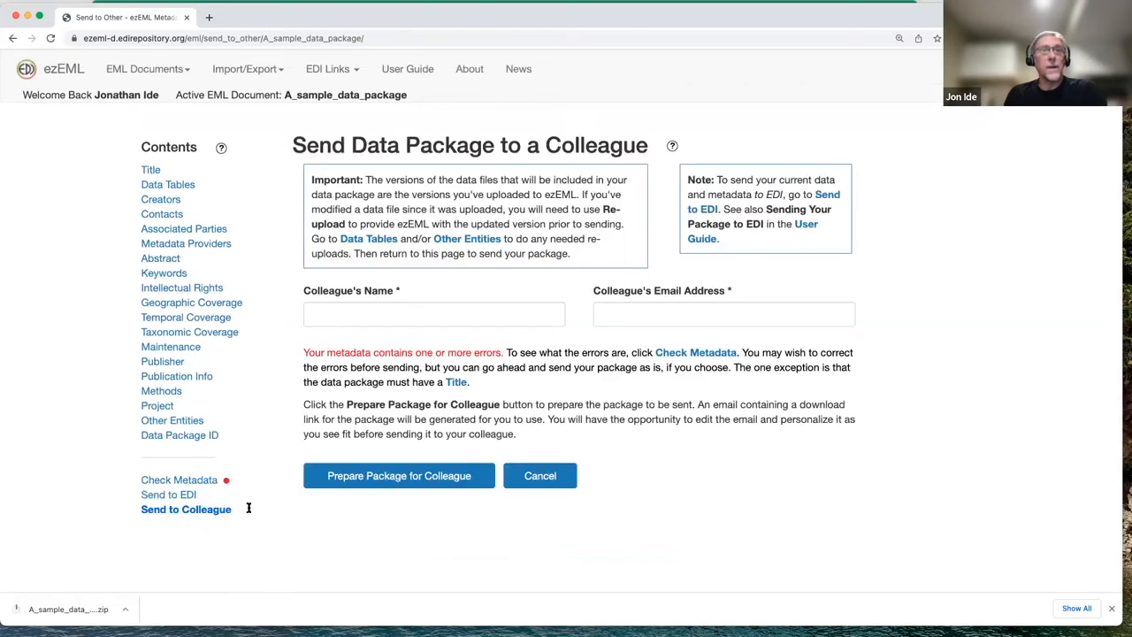
{"action": "left_click", "coordinate": [383, 315]}
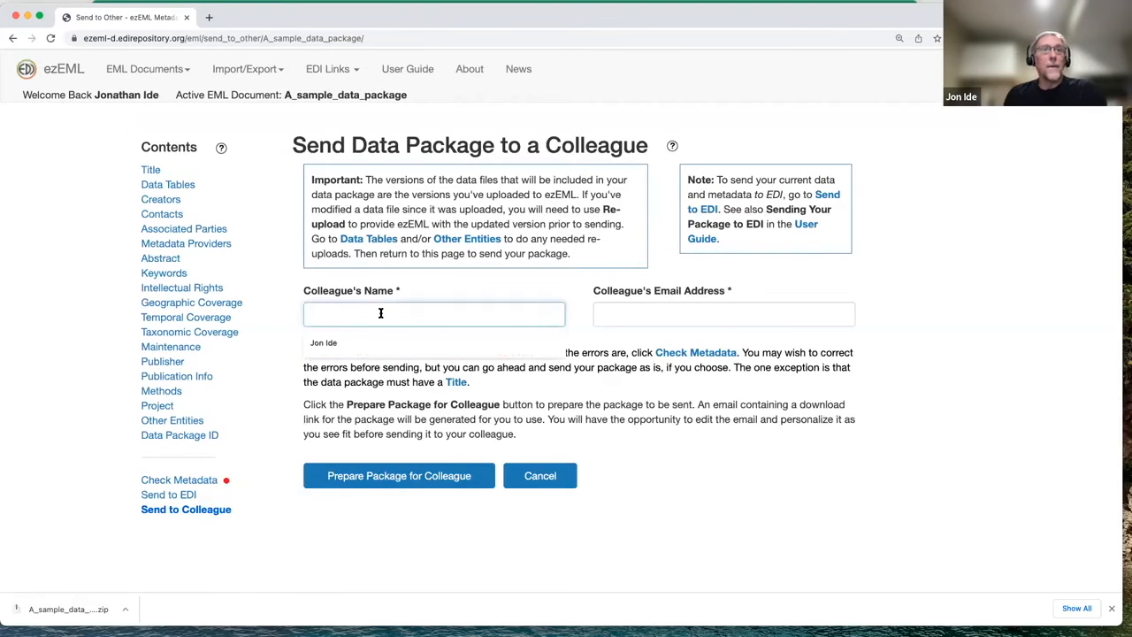
{"action": "left_click", "coordinate": [350, 526]}
{"action": "left_click", "coordinate": [516, 475]}
Remove the decomp_with_column_order_changed table from the package's data tables
{"action": "left_click", "coordinate": [167, 184]}
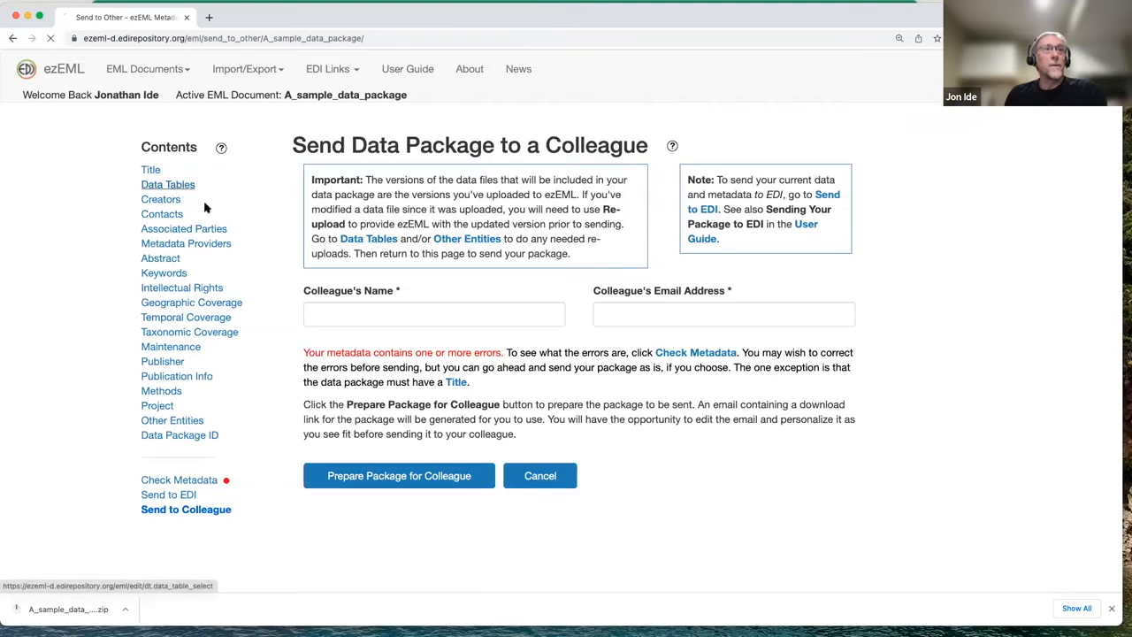
{"action": "left_click", "coordinate": [772, 292]}
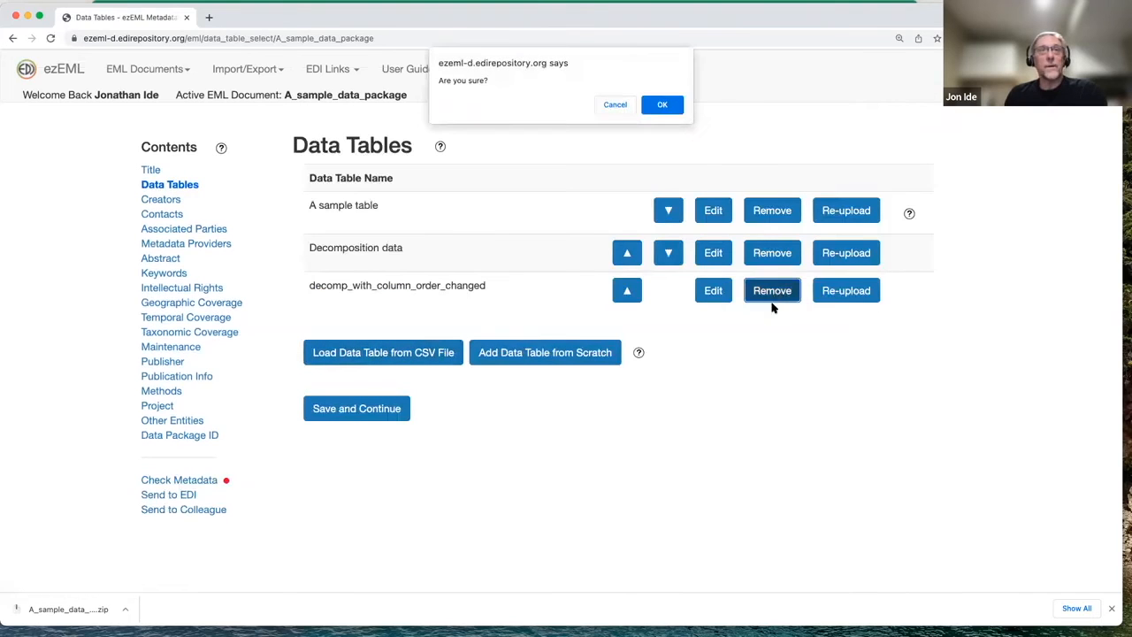
{"action": "left_click", "coordinate": [670, 106]}
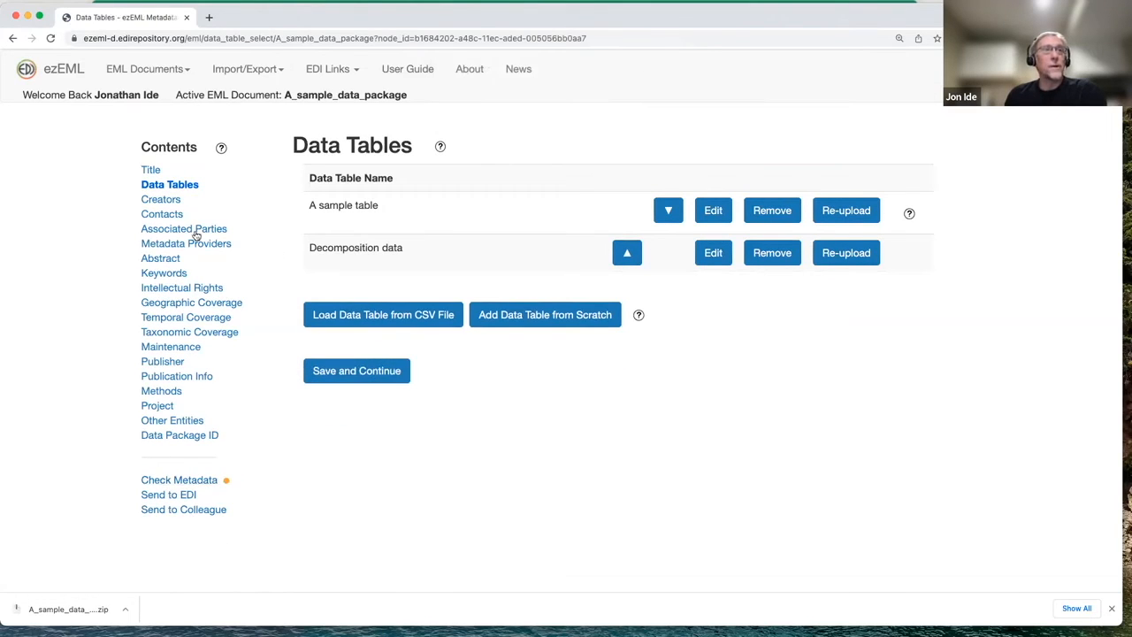
Open the Send to Colleague form, fill in the colleague's name and email address, and prepare the package
{"action": "left_click", "coordinate": [221, 512]}
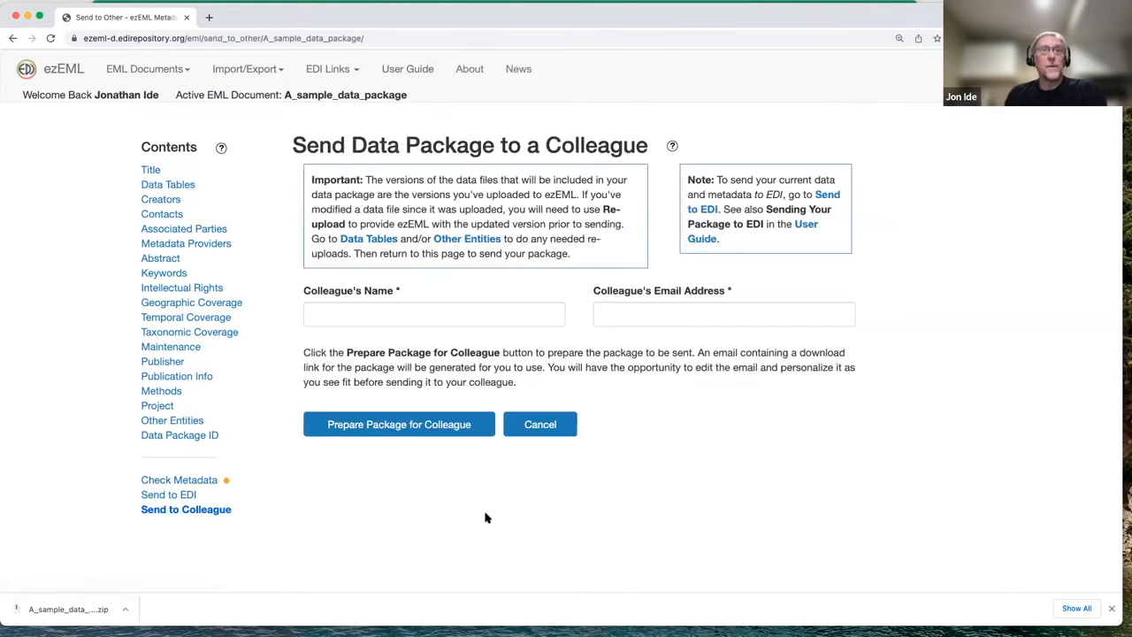
{"action": "left_click", "coordinate": [430, 313]}
{"action": "left_click", "coordinate": [382, 346]}
{"action": "left_click", "coordinate": [622, 307]}
{"action": "left_click", "coordinate": [623, 345]}
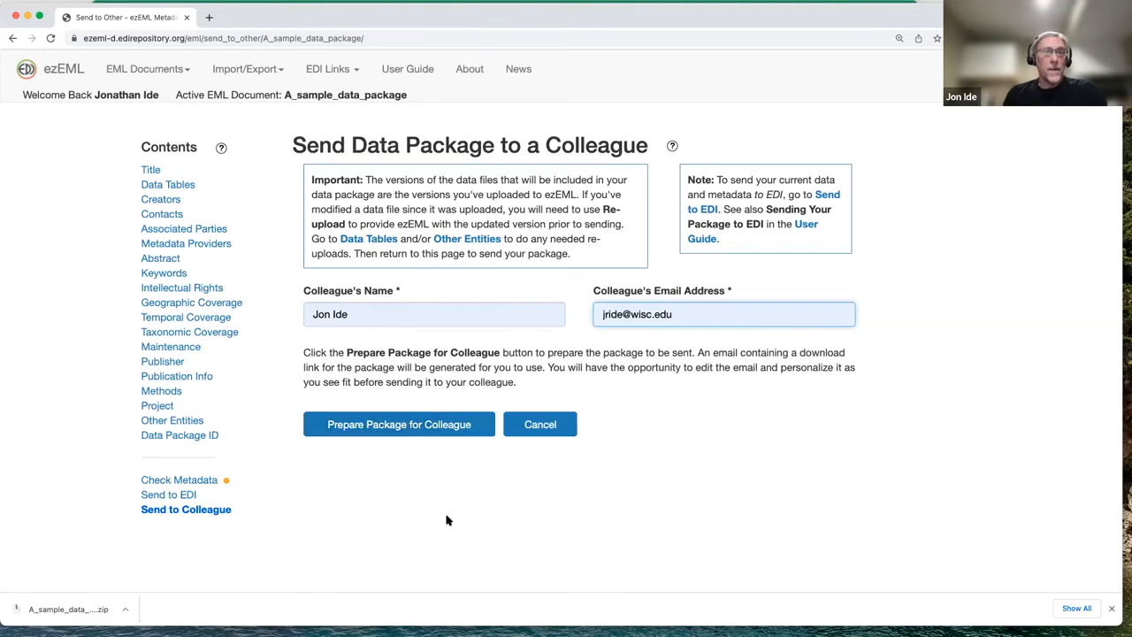
{"action": "left_click", "coordinate": [437, 427]}
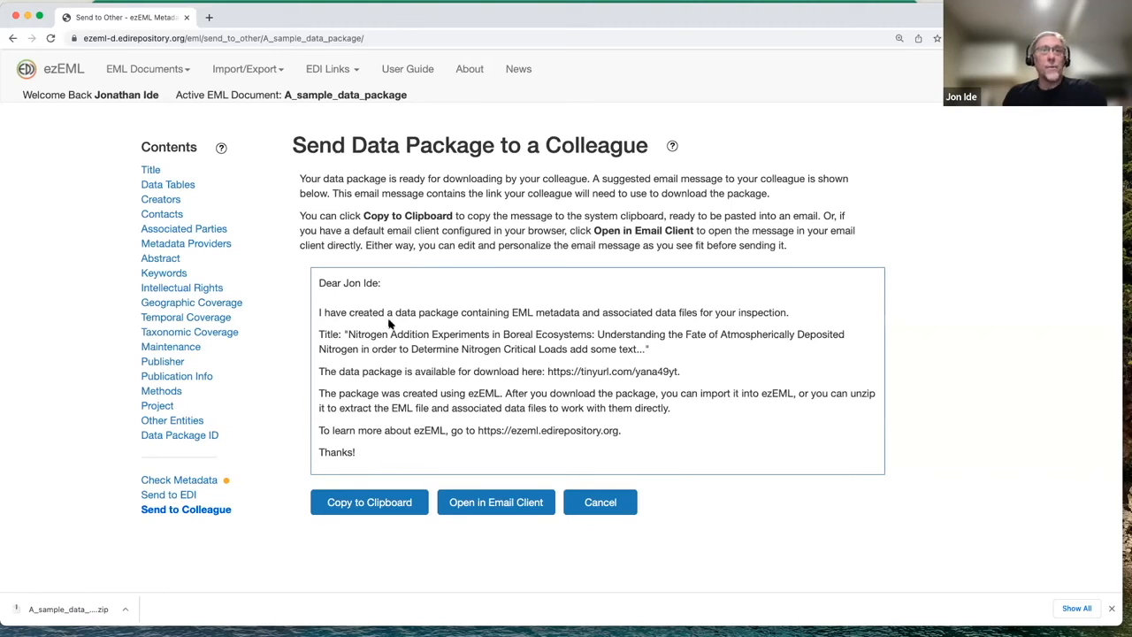
Copy the whole suggested email message for the colleague to the clipboard
{"action": "left_click_drag", "start_coordinate": [371, 455], "coordinate": [321, 280]}
{"action": "left_click", "coordinate": [361, 511]}
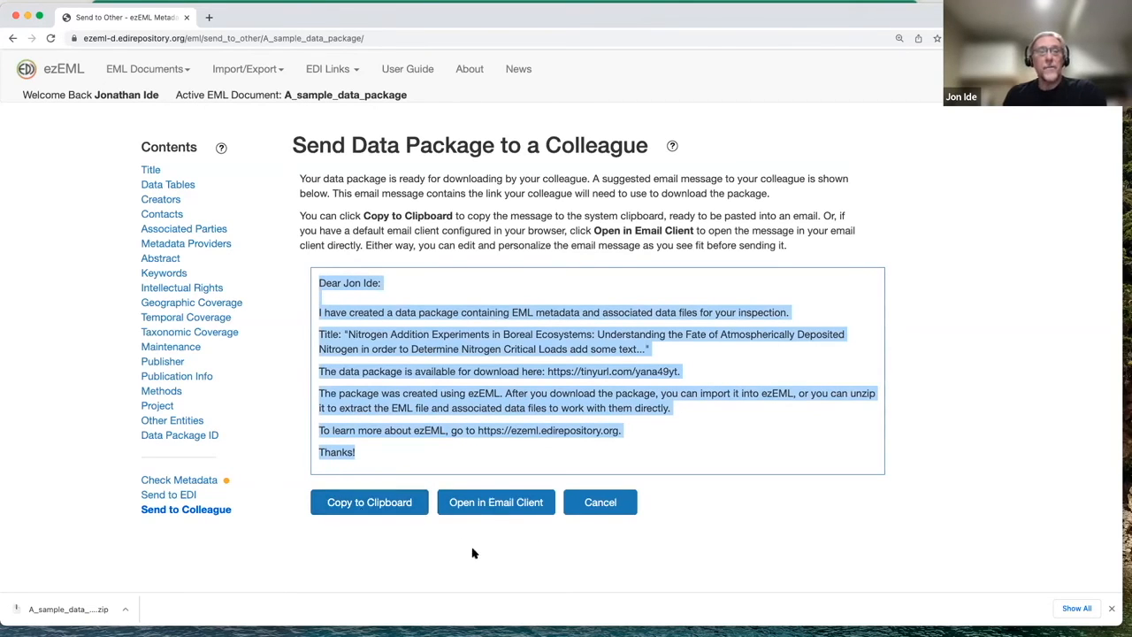
Open the generated message in the email client, highlight the recipient's name in the greeting, and close the draft window
{"action": "left_click", "coordinate": [502, 505]}
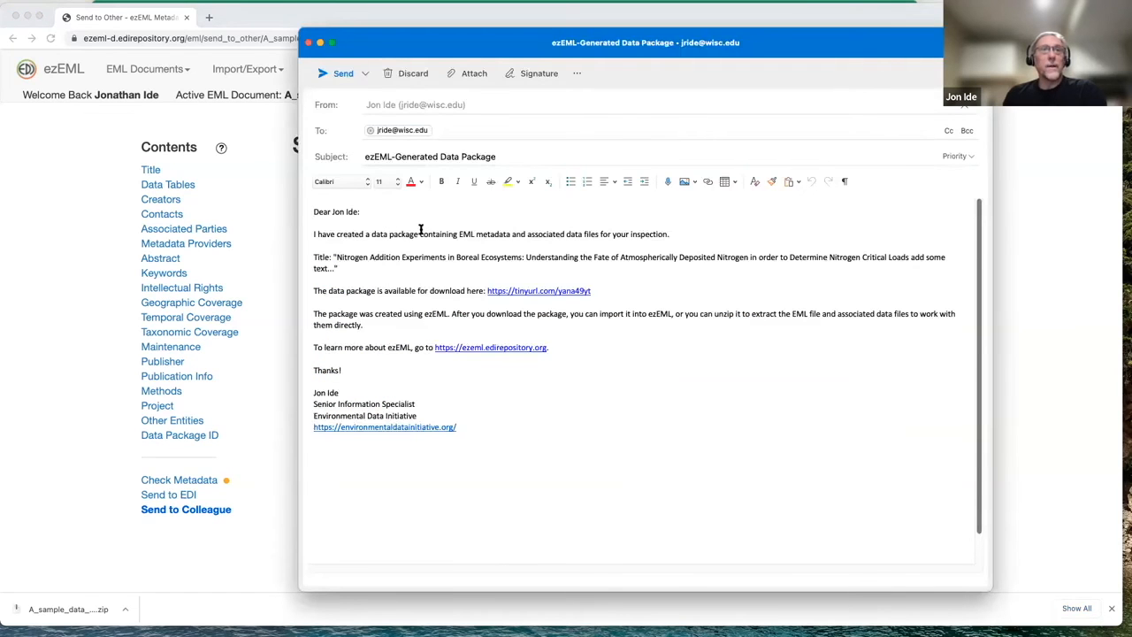
{"action": "left_click_drag", "start_coordinate": [330, 211], "coordinate": [355, 210]}
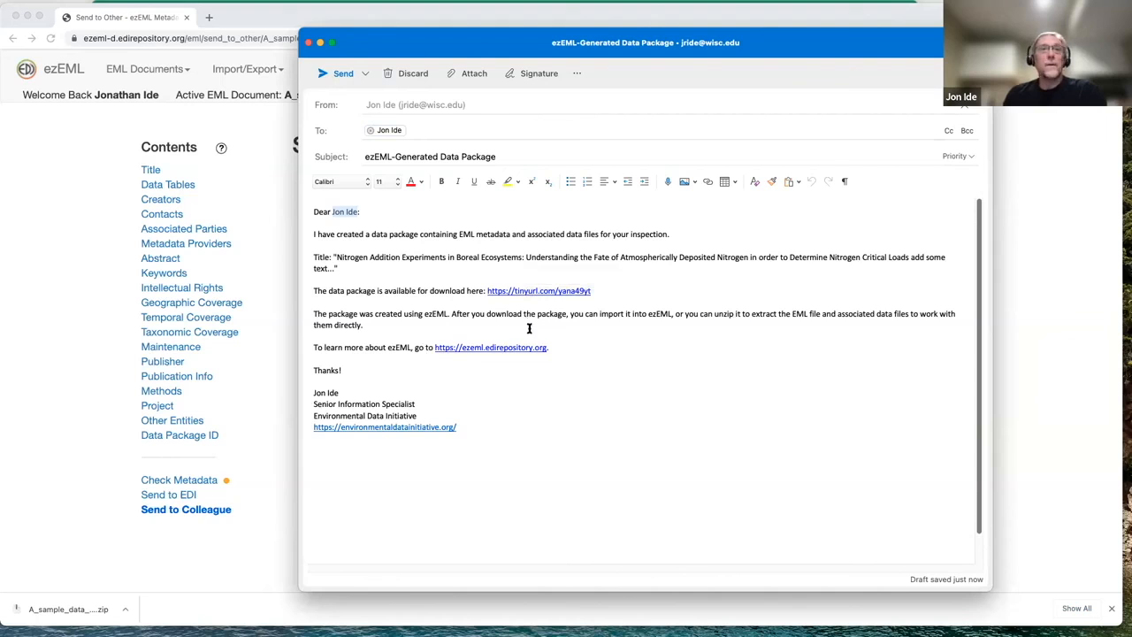
{"action": "left_click", "coordinate": [309, 42]}
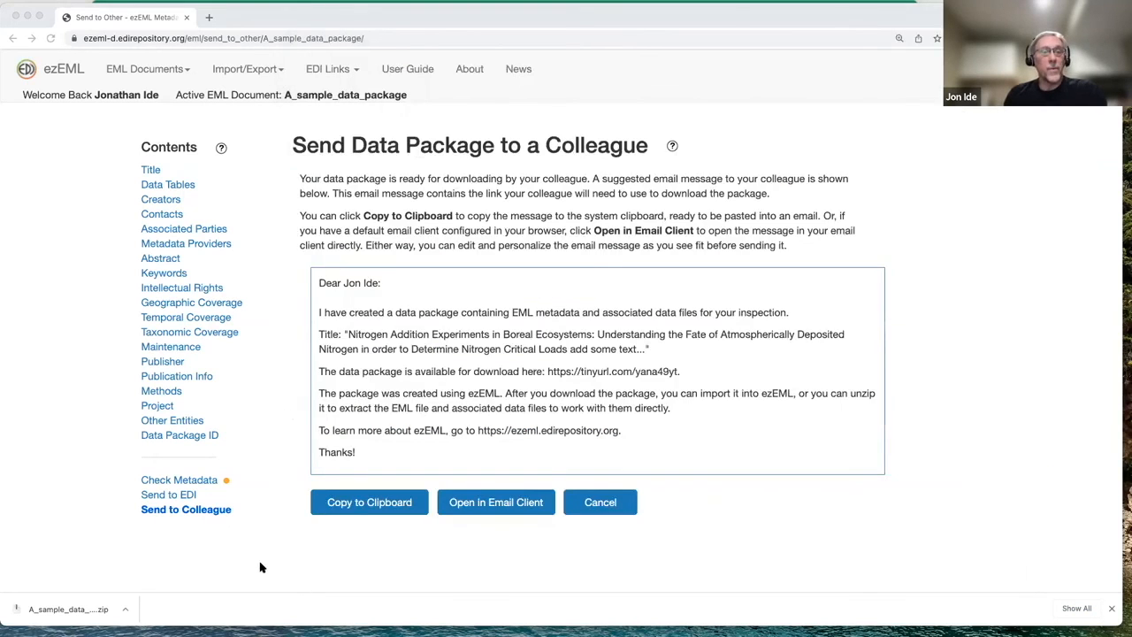